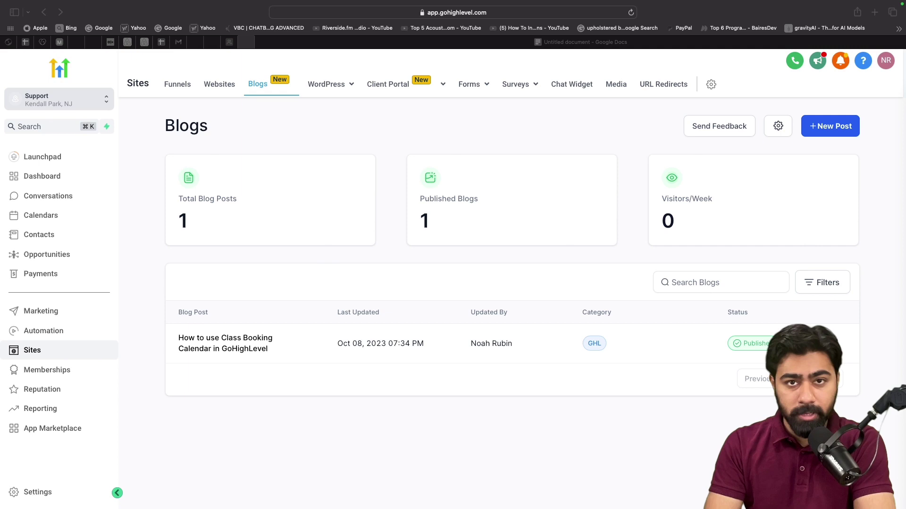
Bring the browser forward to check that the Blogs list shows 2 published posts, including Marketing Essentials 2023.
click(188, 286)
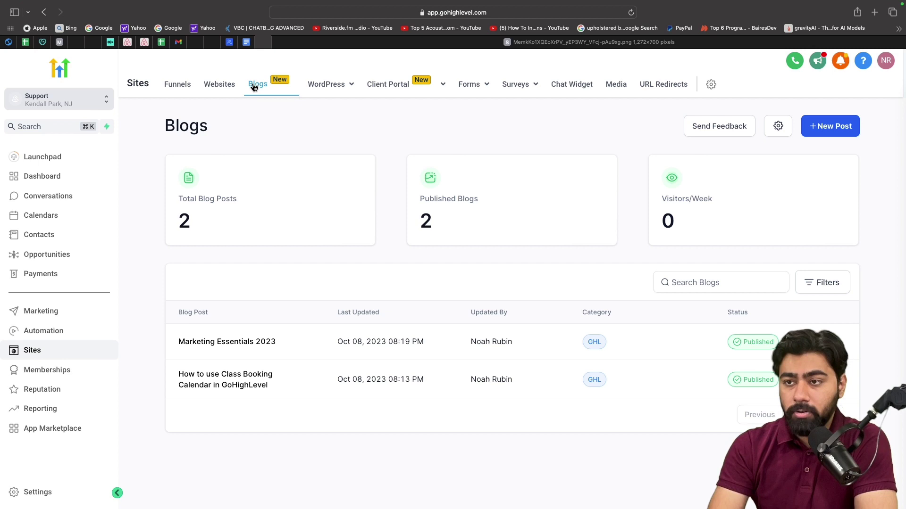
Open the blog settings with their RSS feed URL, then view the RSS settings reference screenshot.
click(771, 129)
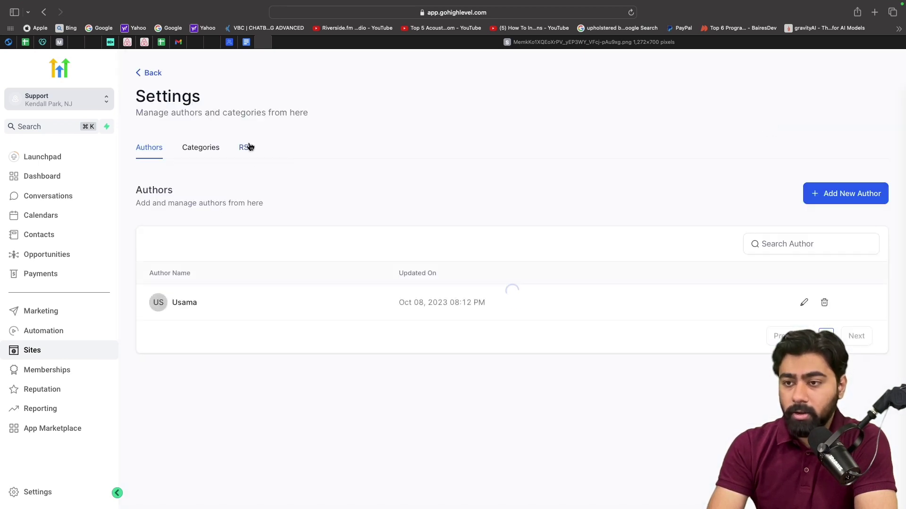
click(384, 43)
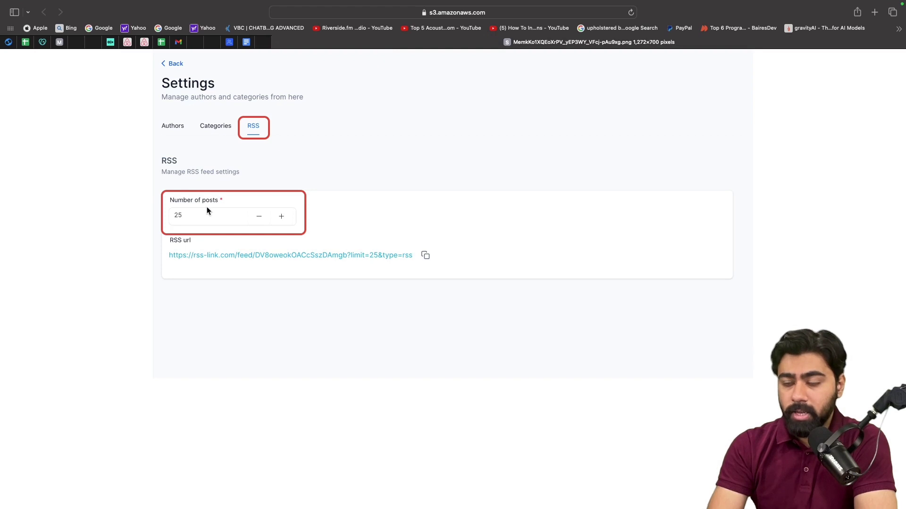
mouse_move(411, 254)
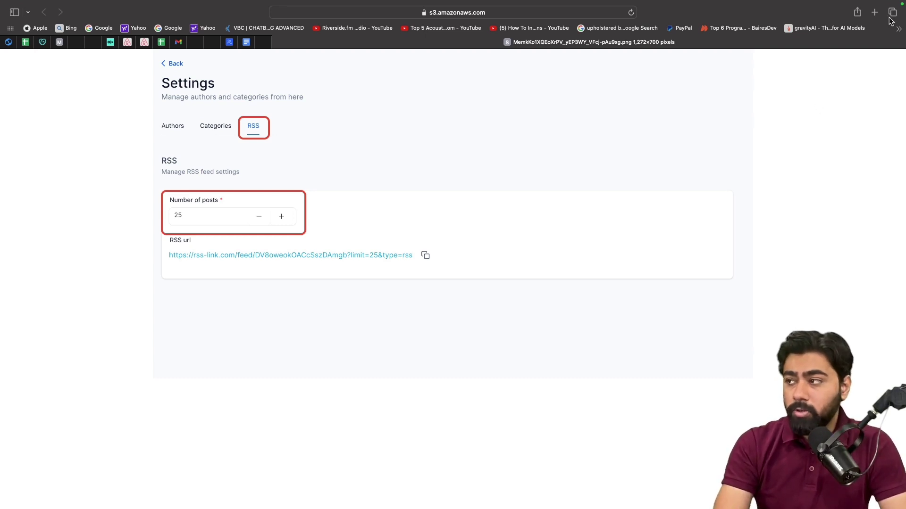
Load beingmarketer.com/feed in a new tab, copying the feed address along the way.
click(874, 12)
text(bej)
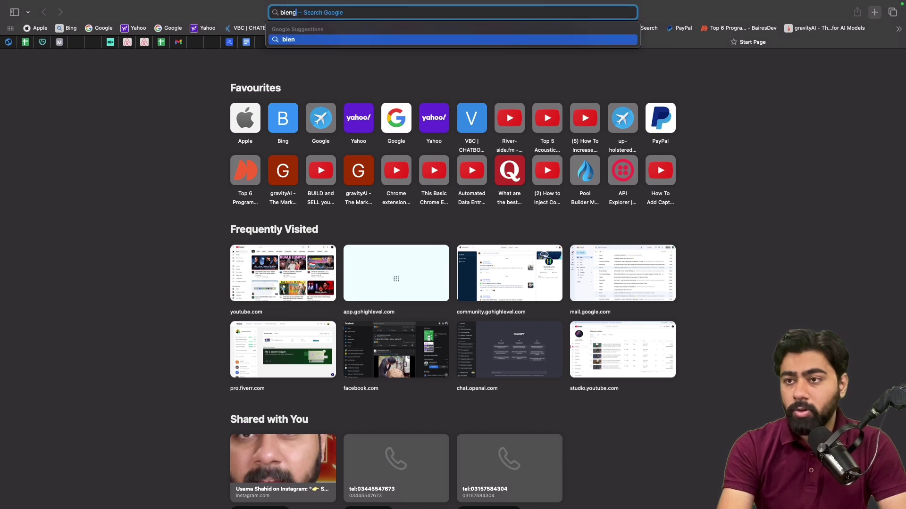
key(BackSpace)
text(ingmarketer.com/)
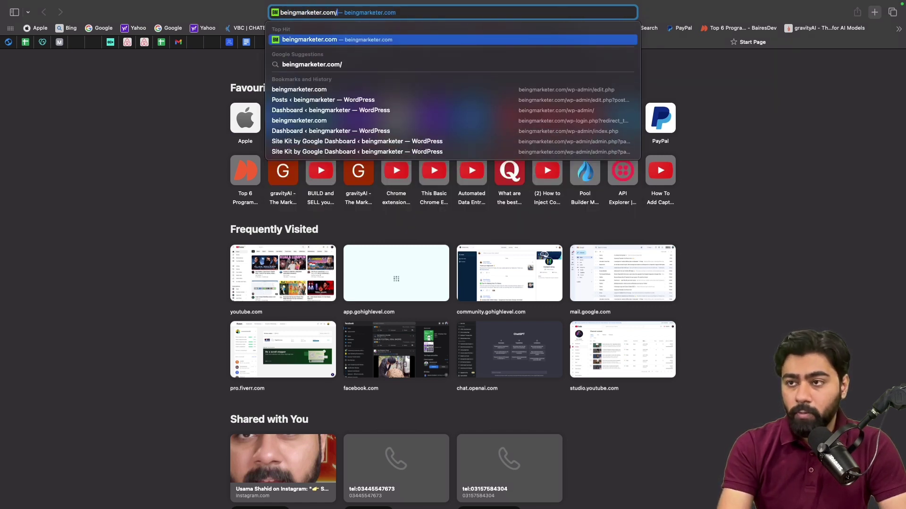
key(Escape)
key(super+a)
key(super+c)
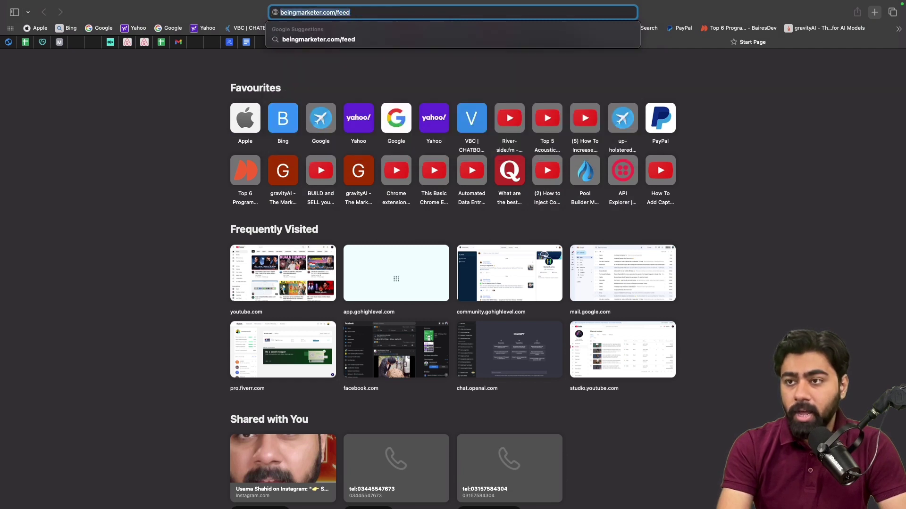
key(BackSpace)
key(super+v)
key(Return)
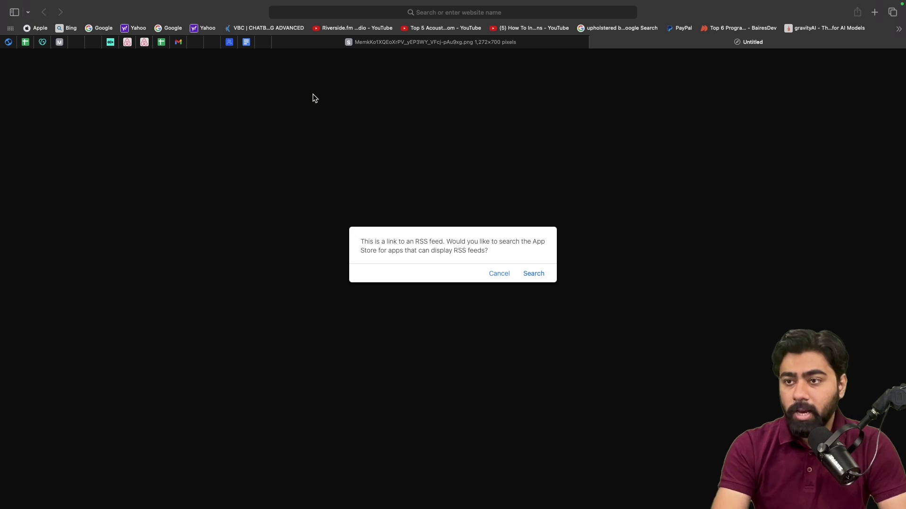
click(263, 43)
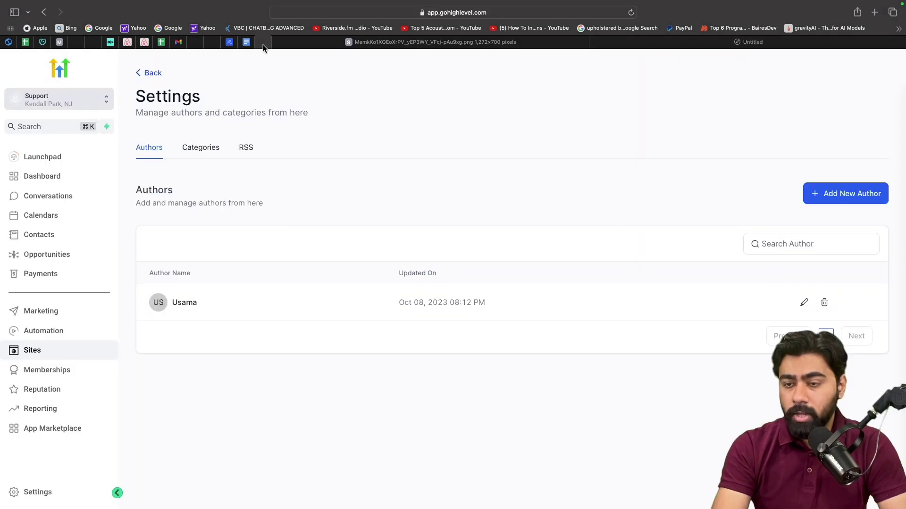
click(42, 316)
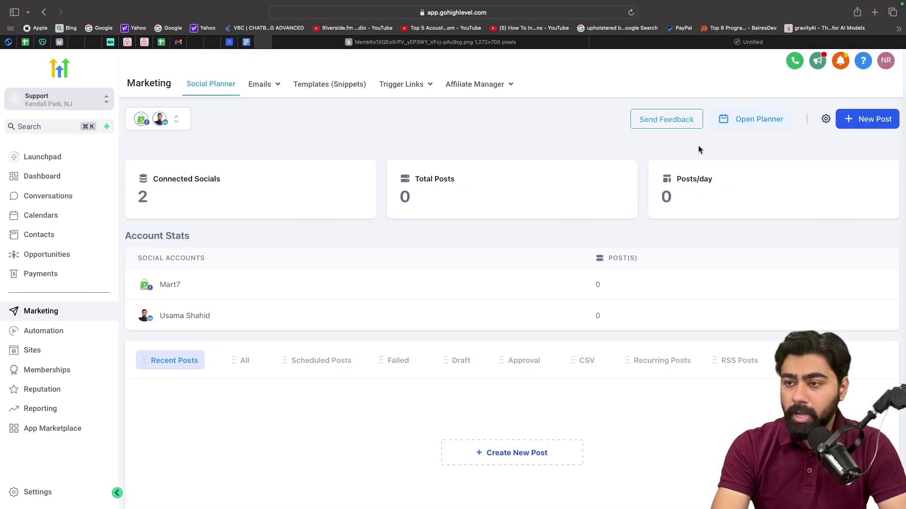
click(868, 122)
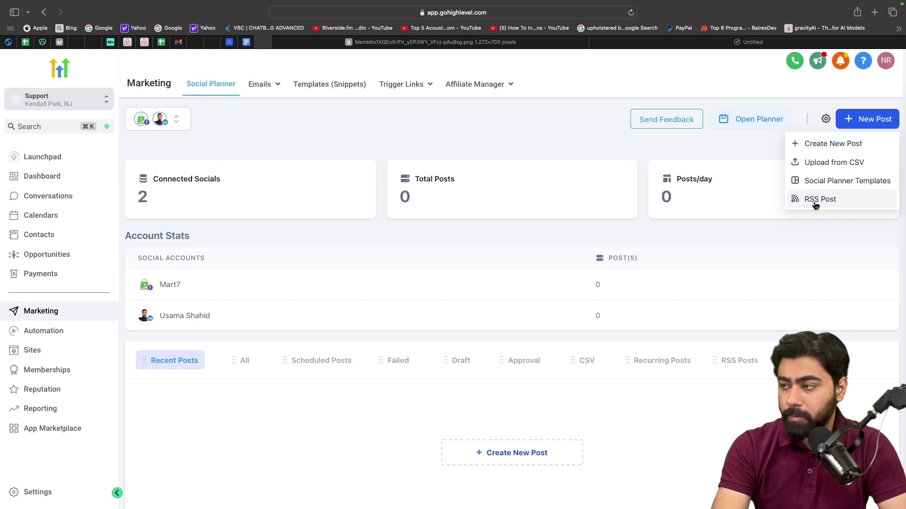
click(819, 203)
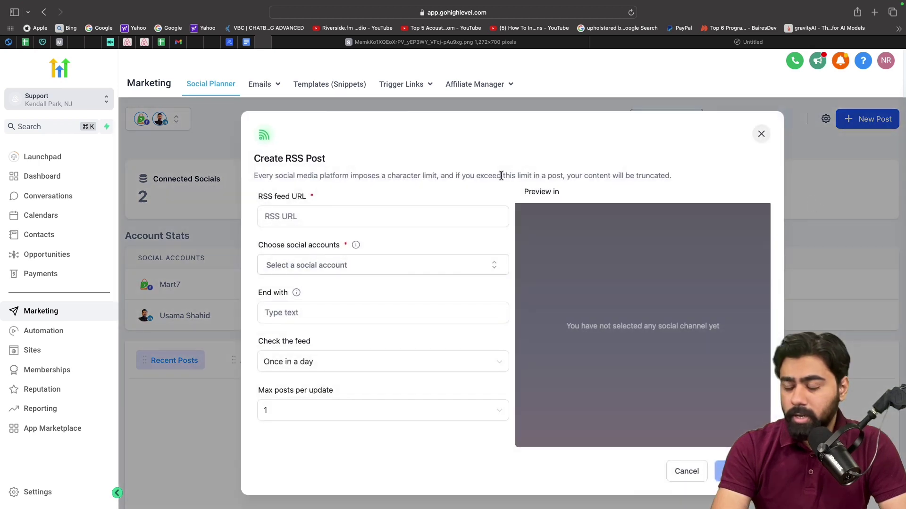
click(285, 217)
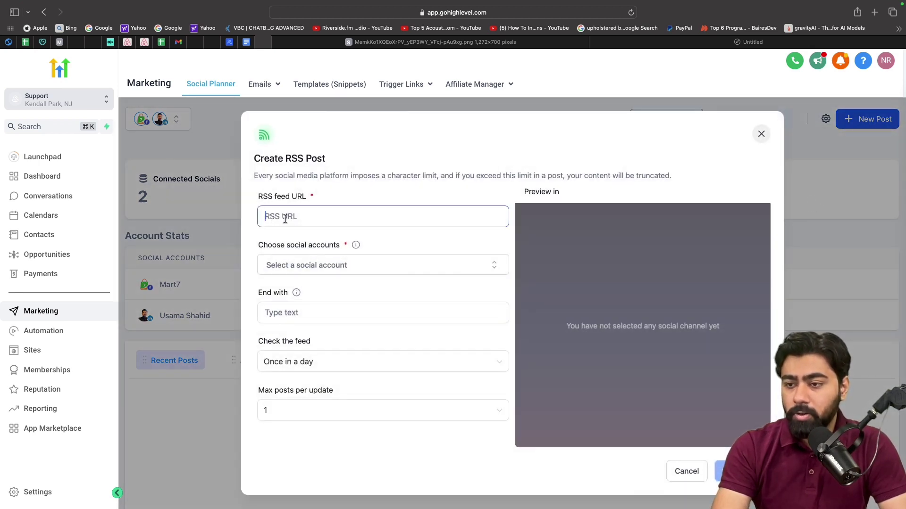
text(http://beingmarketer.com/feed)
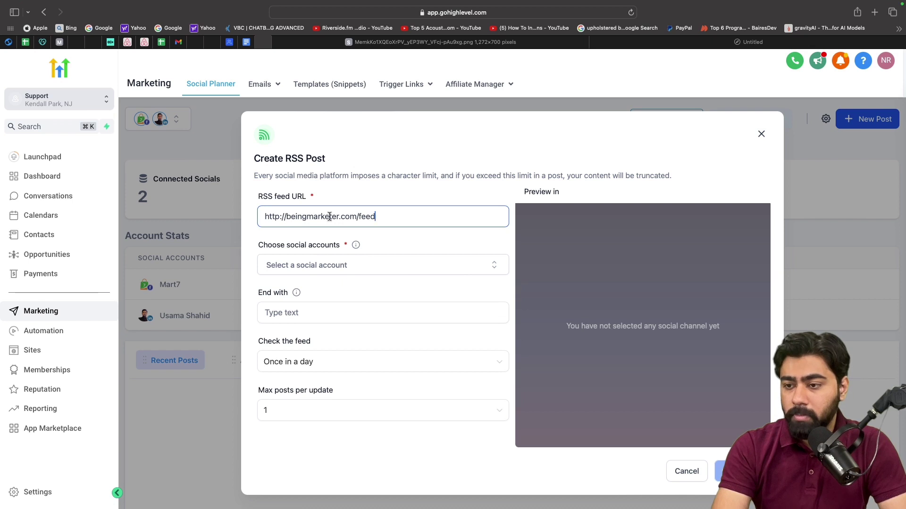
Target the Facebook page and LinkedIn accounts and end posts with '#marketing #digitalmarketing'.
click(305, 272)
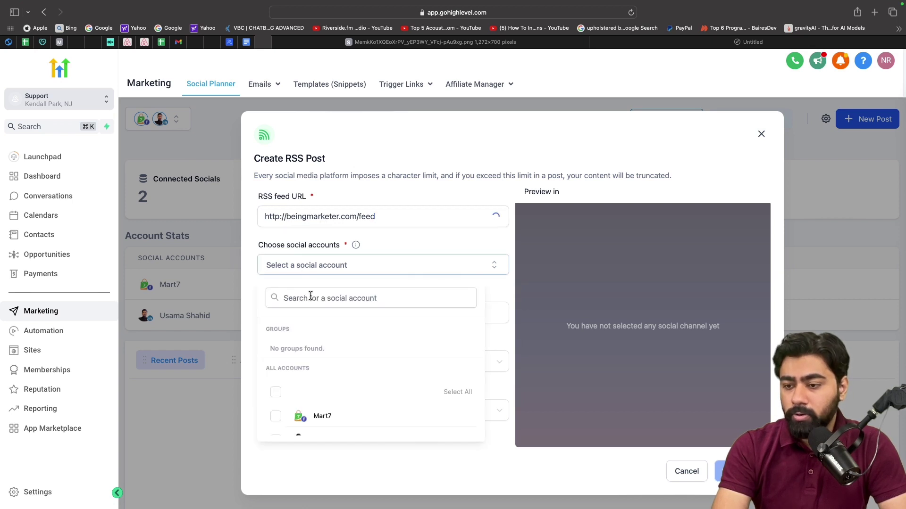
scroll(316, 322, down, 1)
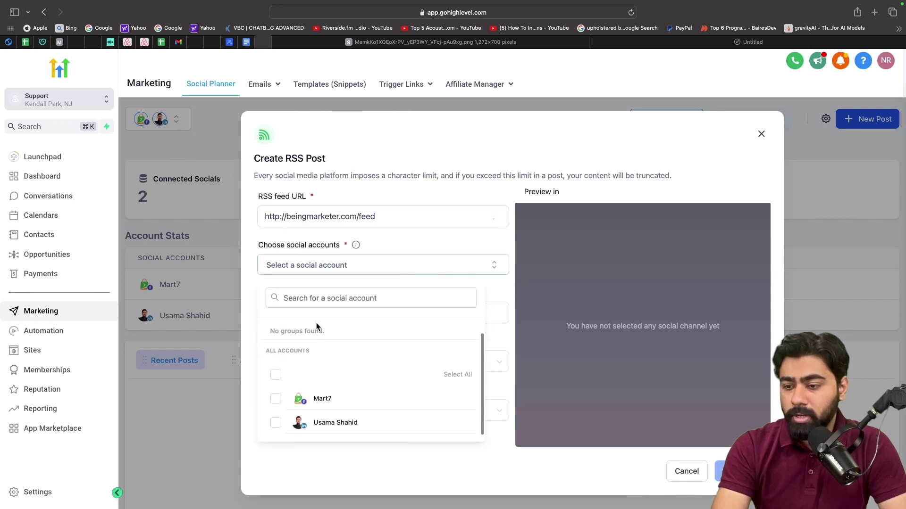
click(281, 401)
click(277, 427)
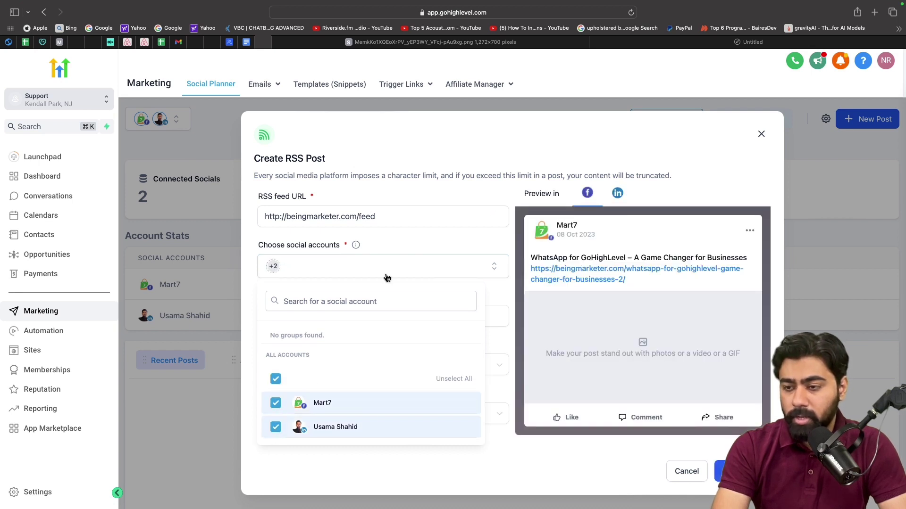
click(405, 250)
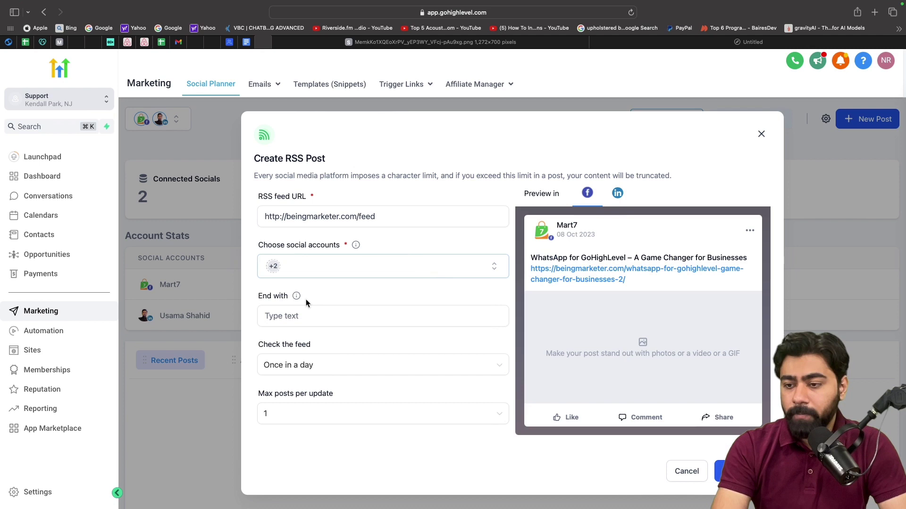
click(293, 316)
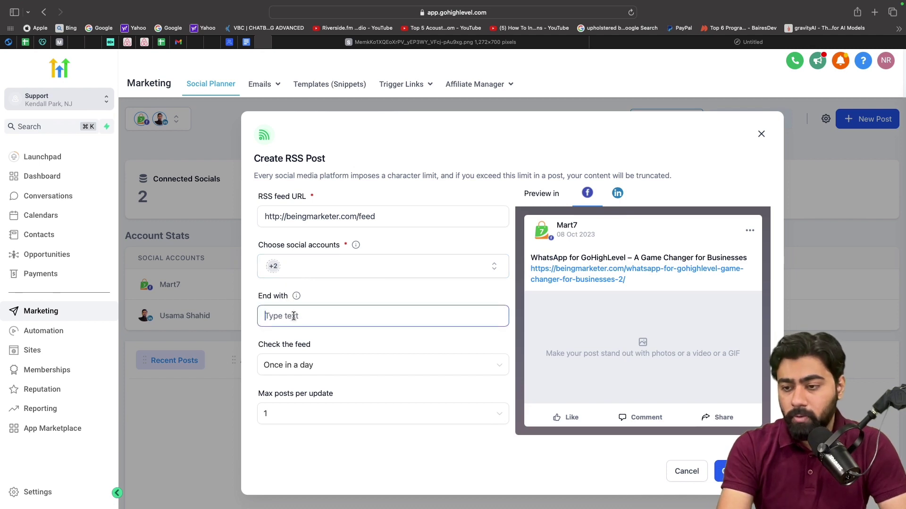
text(#)
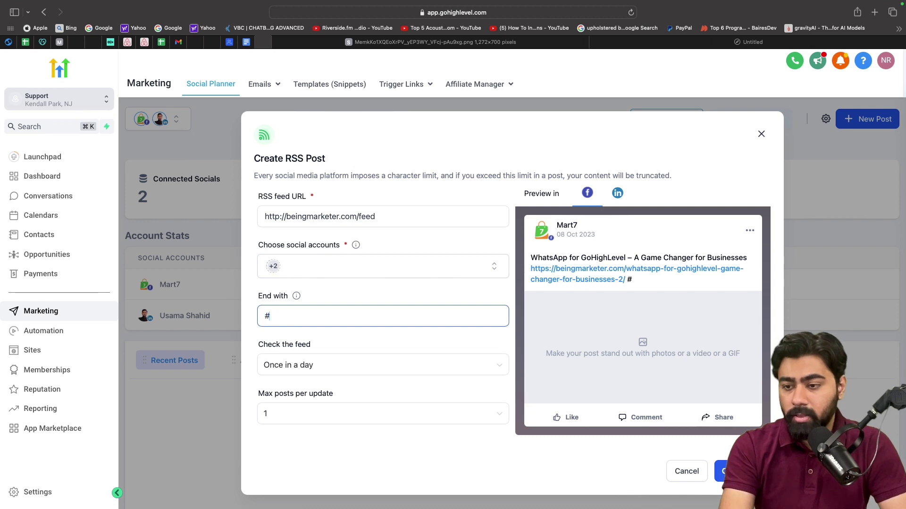
text(marketing #)
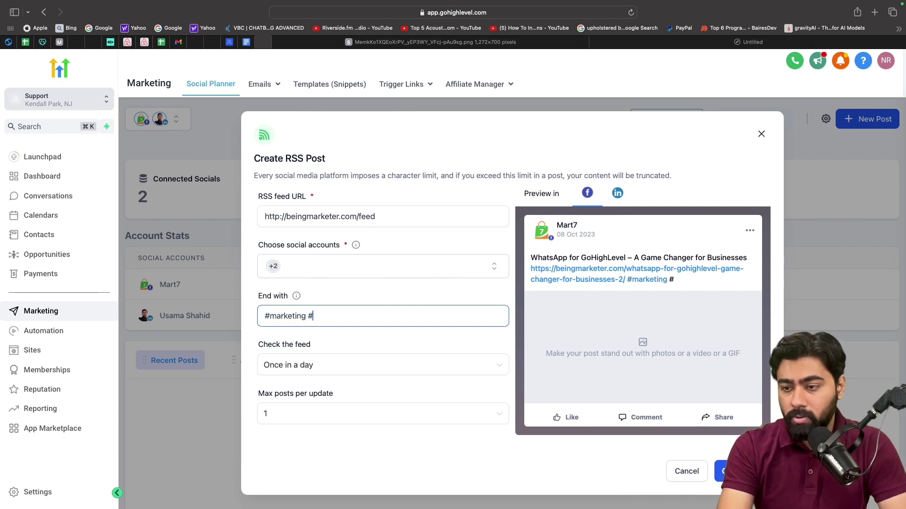
text(digitalmarketing)
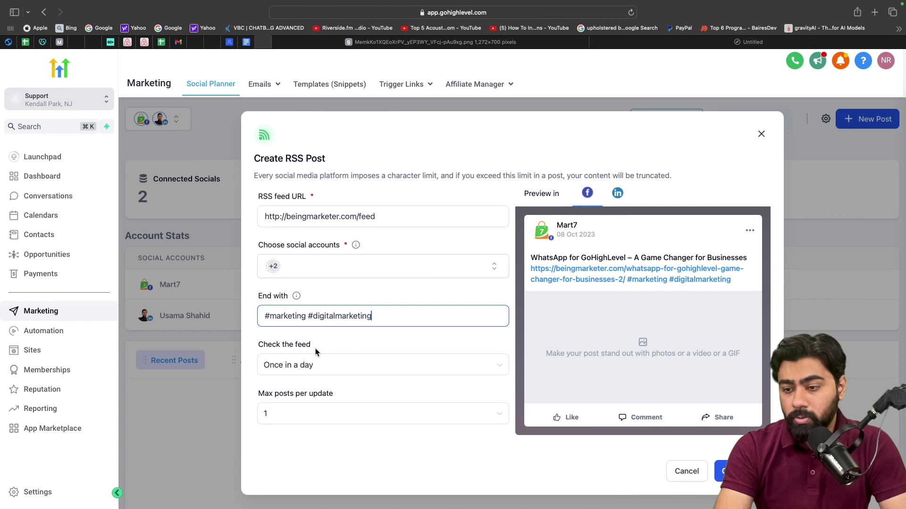
Set the feed check to every 15 minutes and keep max posts per update at 1.
click(299, 367)
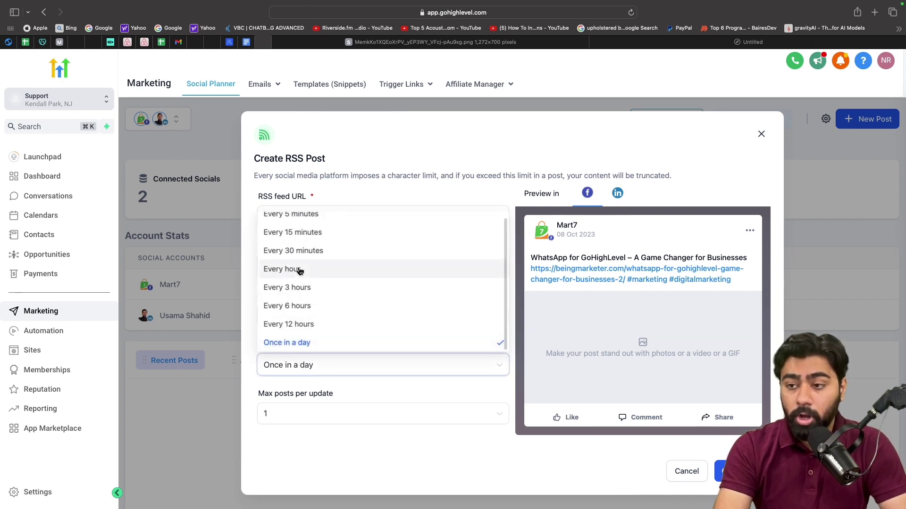
click(293, 236)
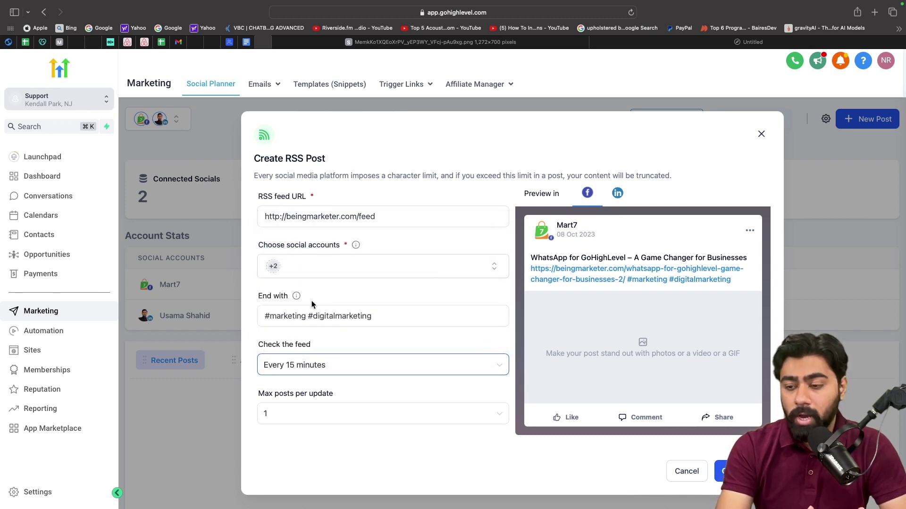
click(309, 217)
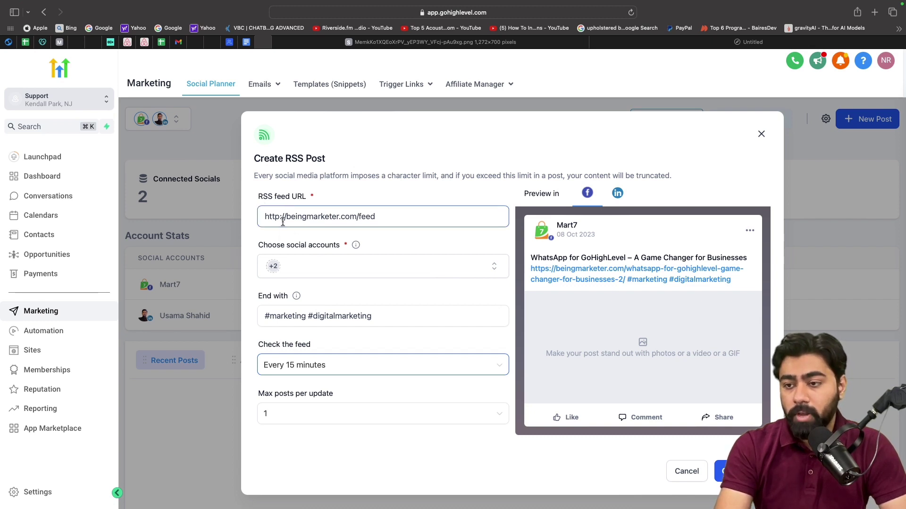
drag(270, 218, 371, 219)
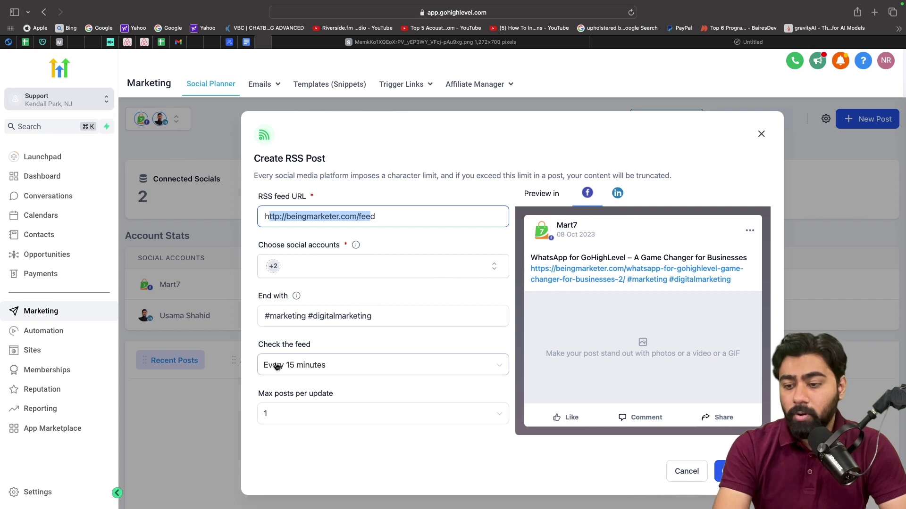
click(293, 409)
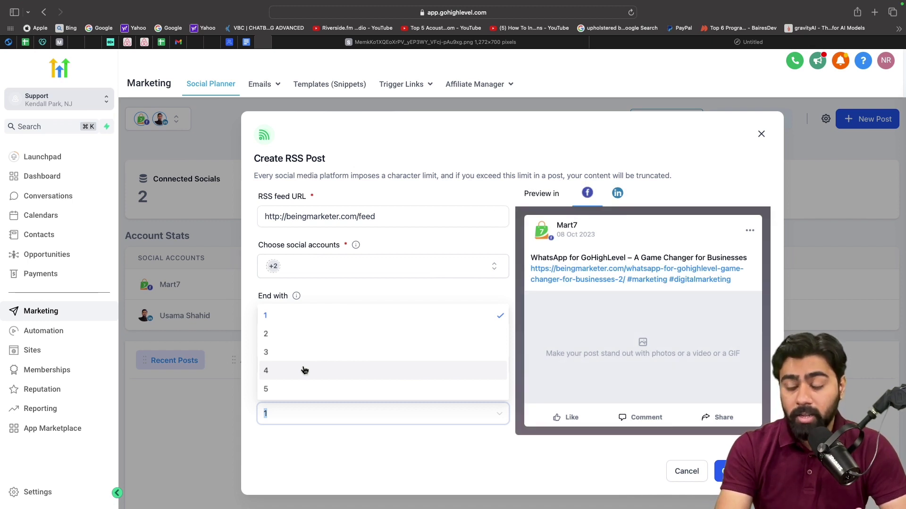
click(281, 321)
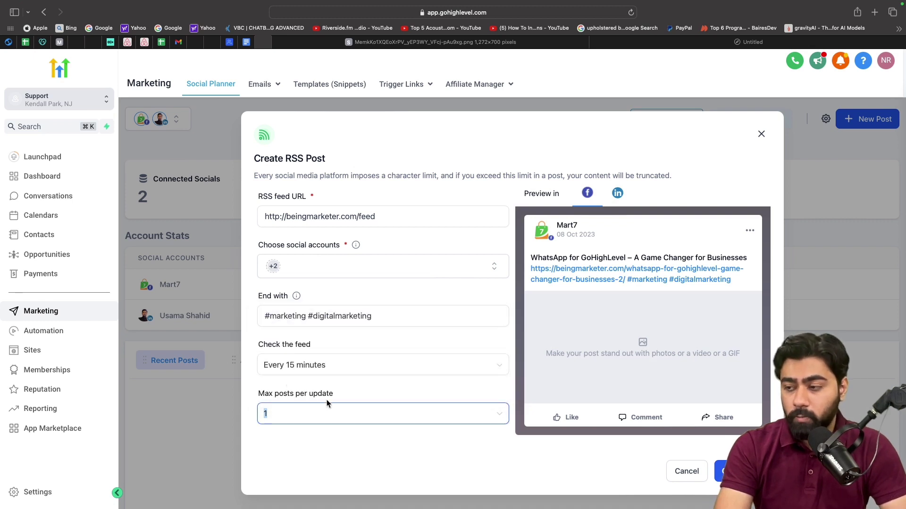
Create the RSS post so it becomes Active.
click(724, 471)
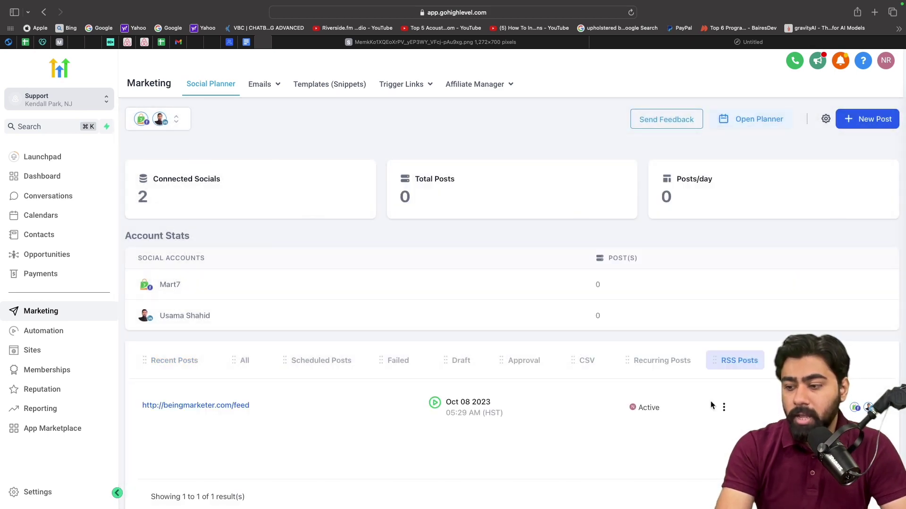
scroll(710, 401, down, 1)
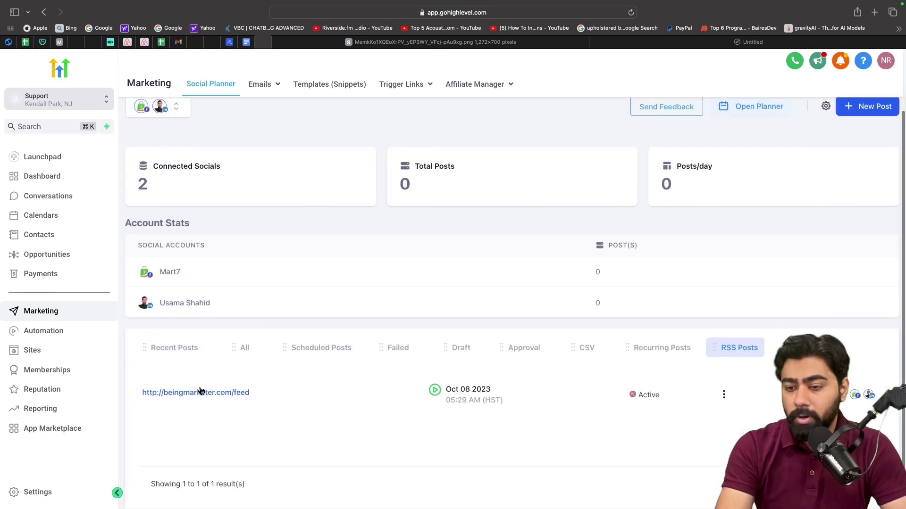
scroll(714, 402, up, 1)
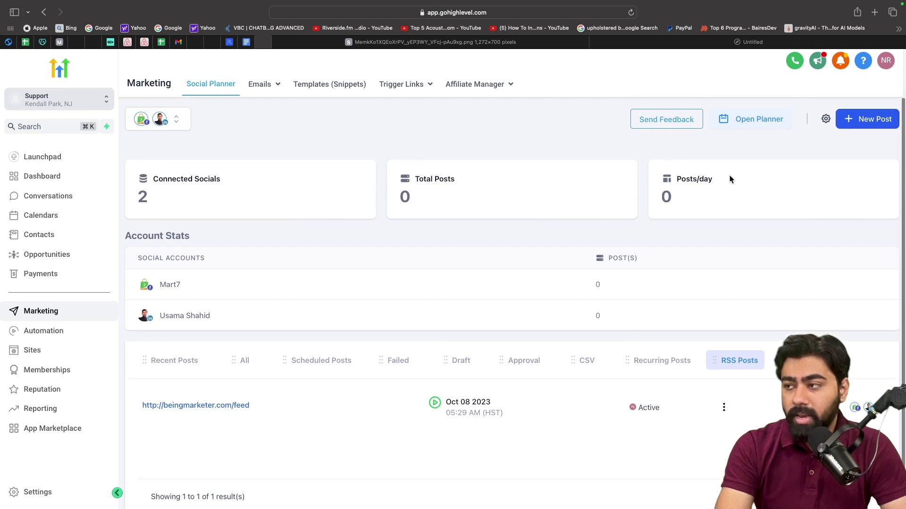
Review the October 2023 planner showing the feed post daily from the 8th at 05:30 AM.
click(752, 120)
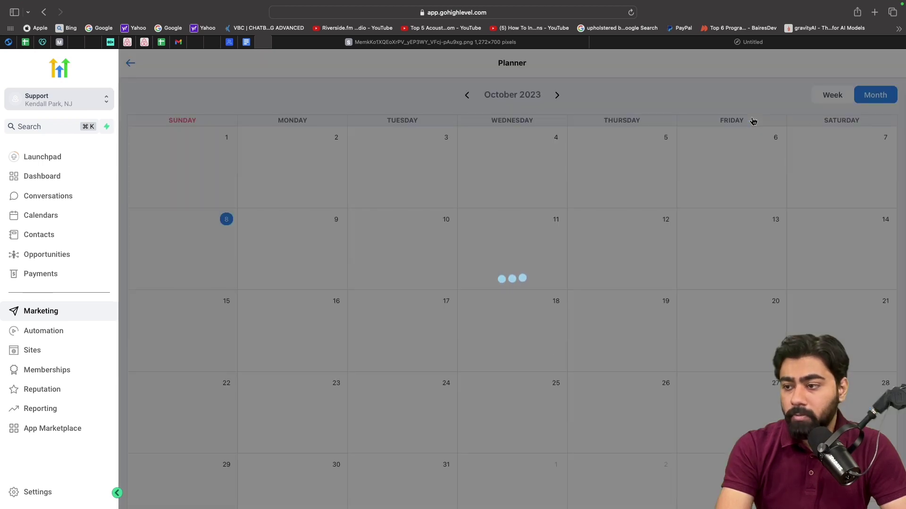
scroll(432, 209, down, 3)
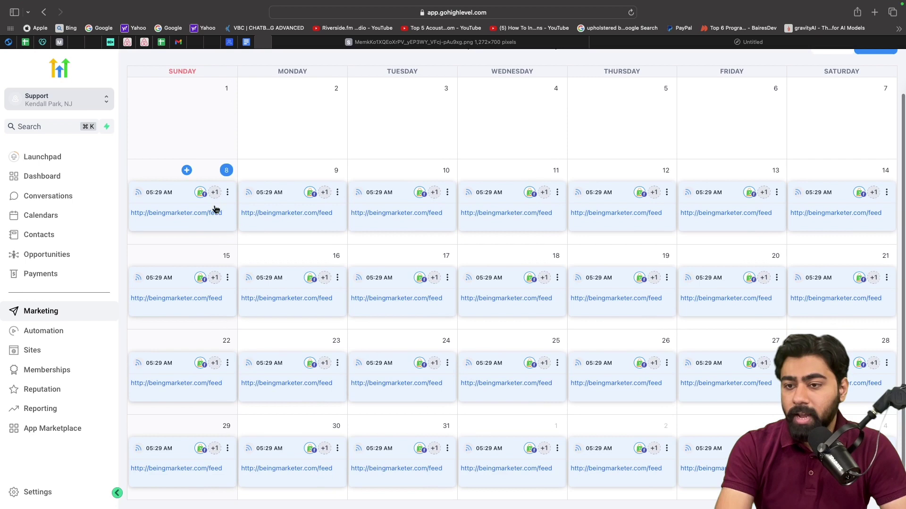
scroll(453, 193, up, 1)
scroll(453, 192, down, 1)
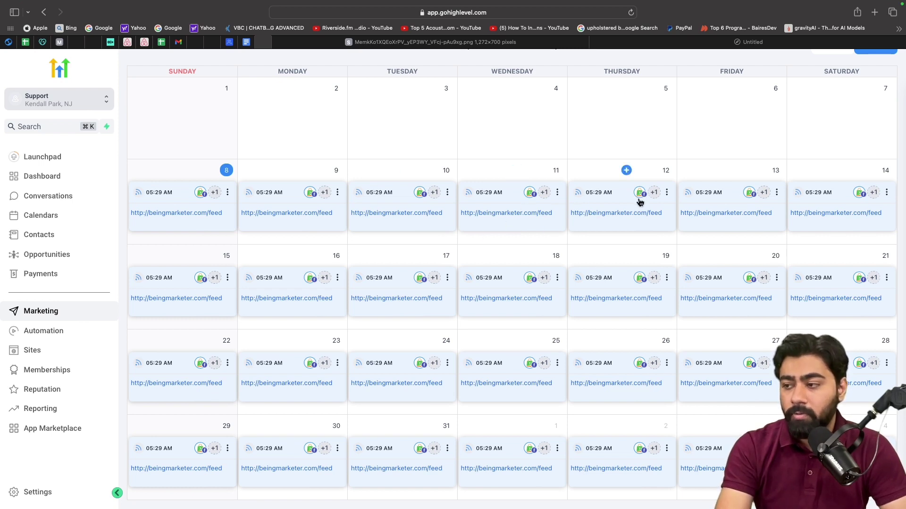
scroll(505, 277, up, 3)
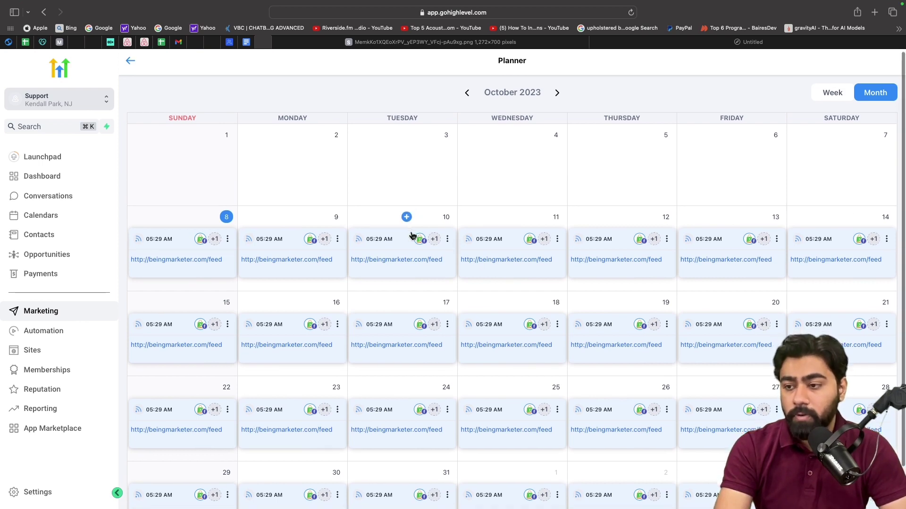
scroll(412, 236, down, 2)
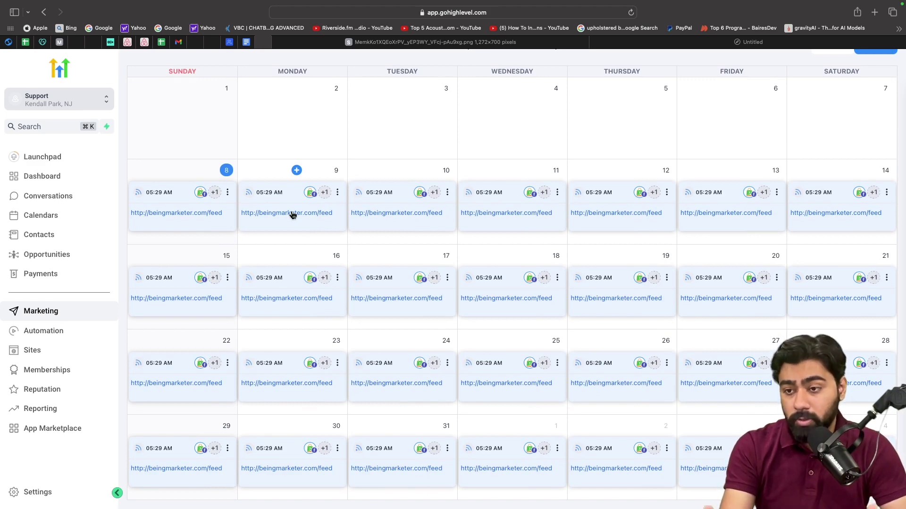
scroll(504, 248, up, 2)
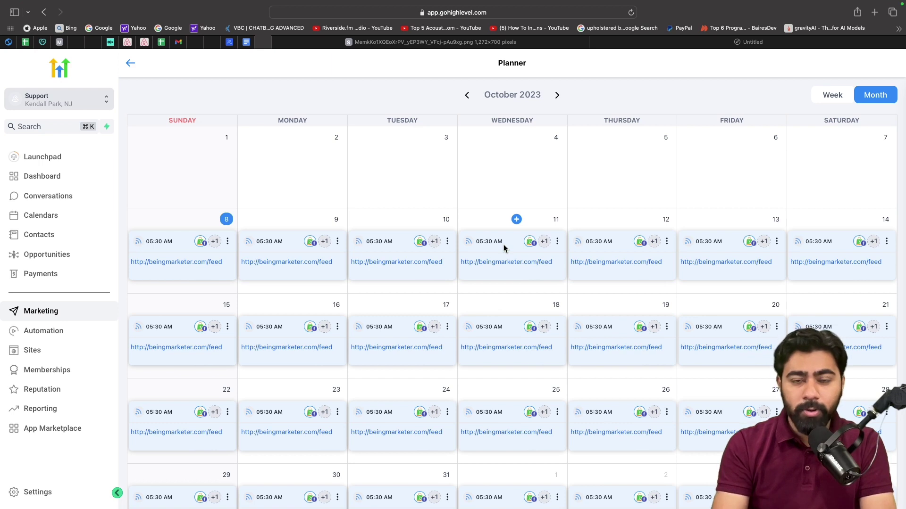